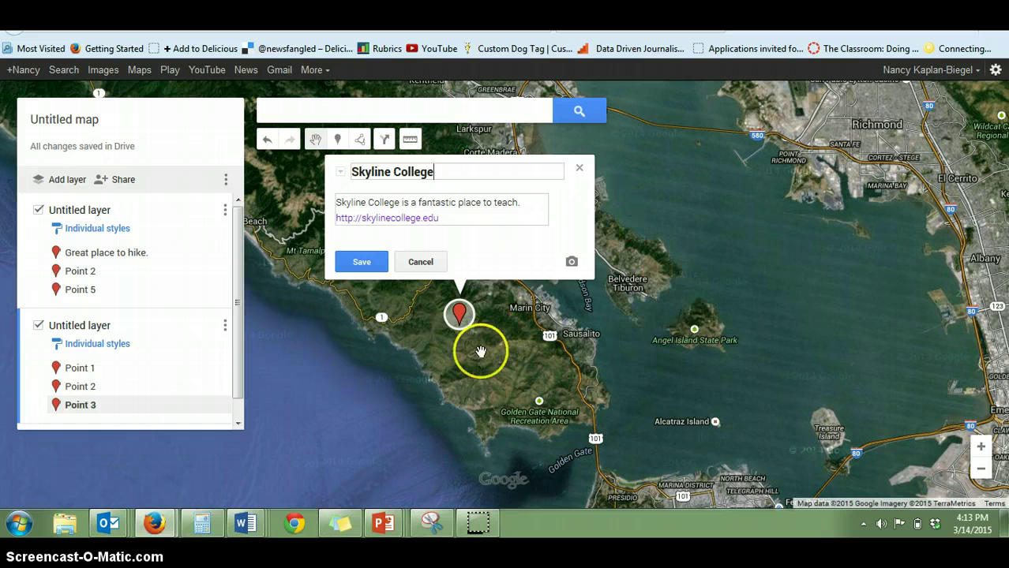
# Add a new placemark on the map northwest of the Point 3 marker, near Mt Tamalpais State Park
pyautogui.click(339, 139)
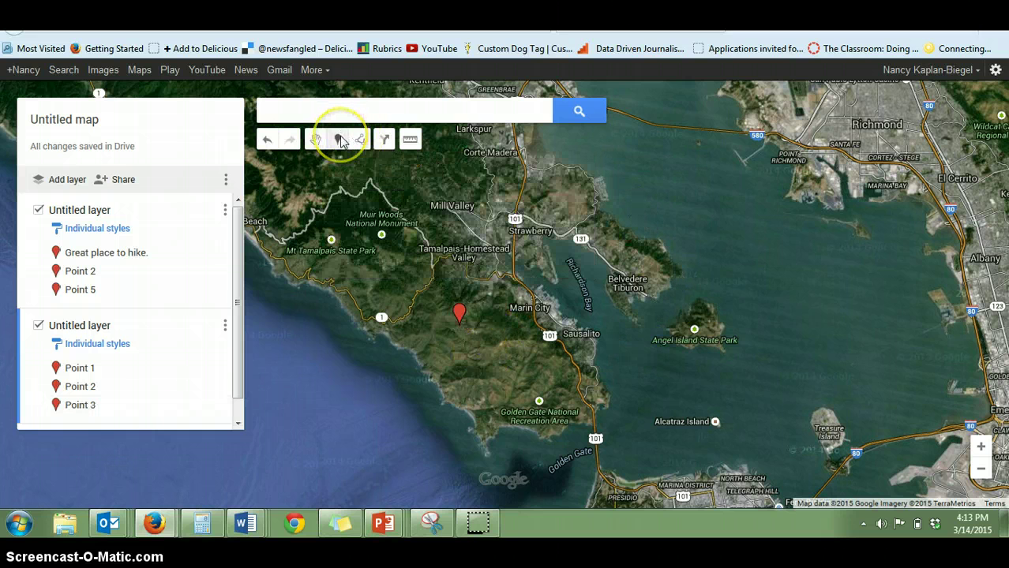
pyautogui.click(400, 293)
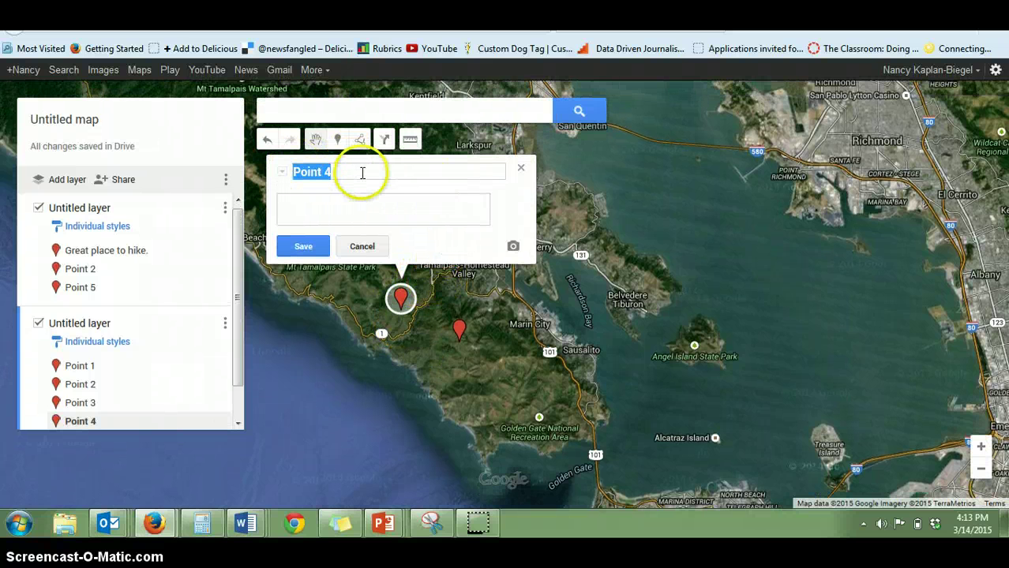
pyautogui.click(358, 214)
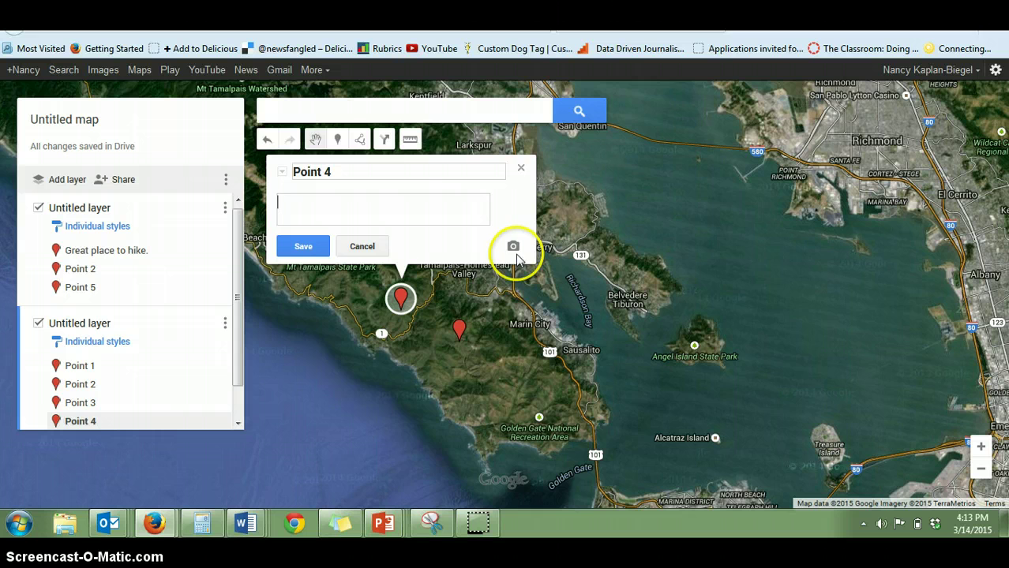
# Open Point 3 for editing, check its title, description text and website link, and save it
pyautogui.click(459, 332)
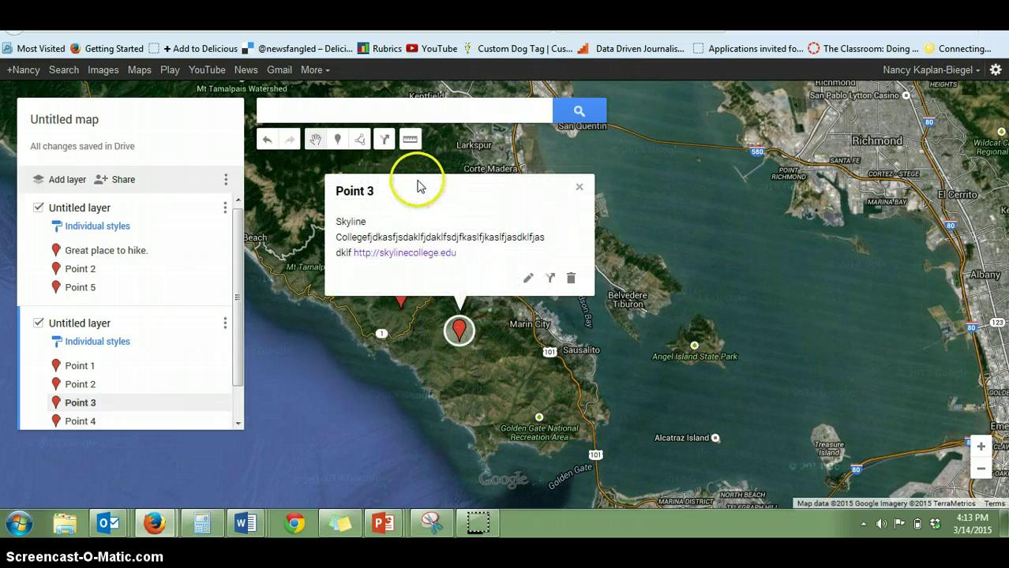
pyautogui.click(371, 191)
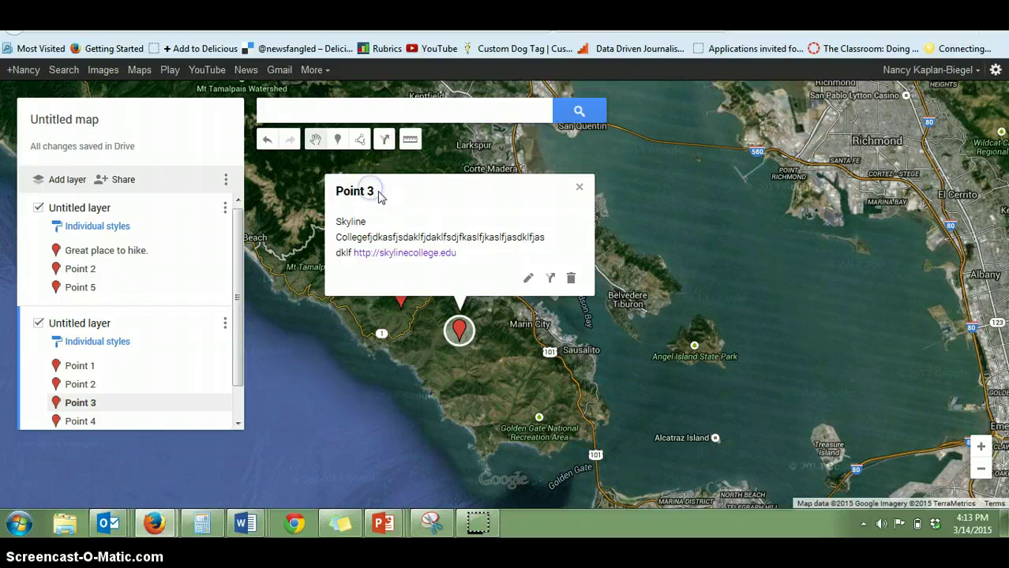
pyautogui.click(528, 278)
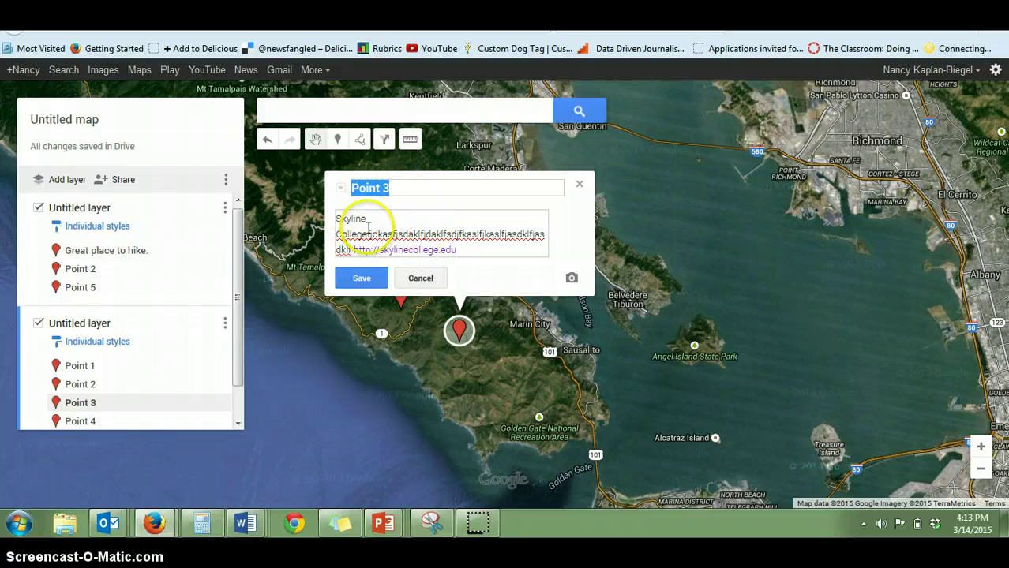
pyautogui.doubleClick(339, 221)
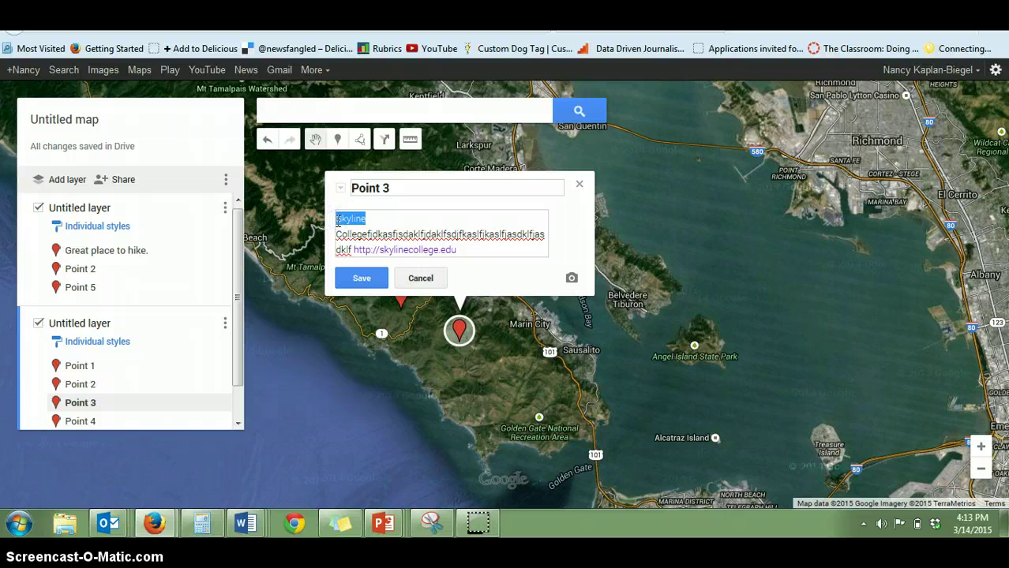
pyautogui.moveTo(338, 224); pyautogui.dragTo(465, 250)
pyautogui.click(460, 250)
pyautogui.moveTo(465, 250); pyautogui.dragTo(498, 247)
pyautogui.click(361, 278)
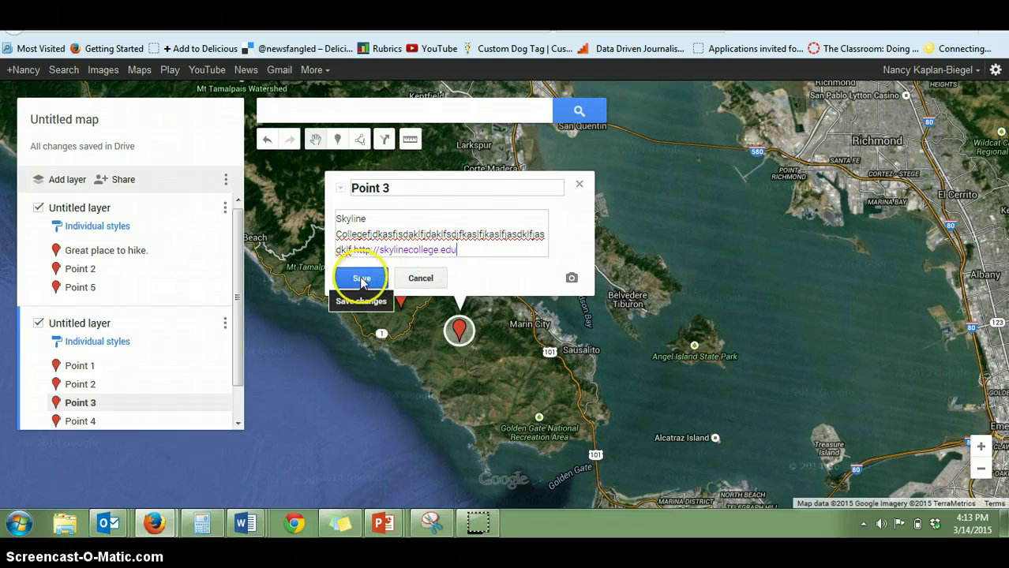
# Open the image and video chooser for Point 3, view the YouTube URL option, and switch to adding by Image URL
pyautogui.click(528, 278)
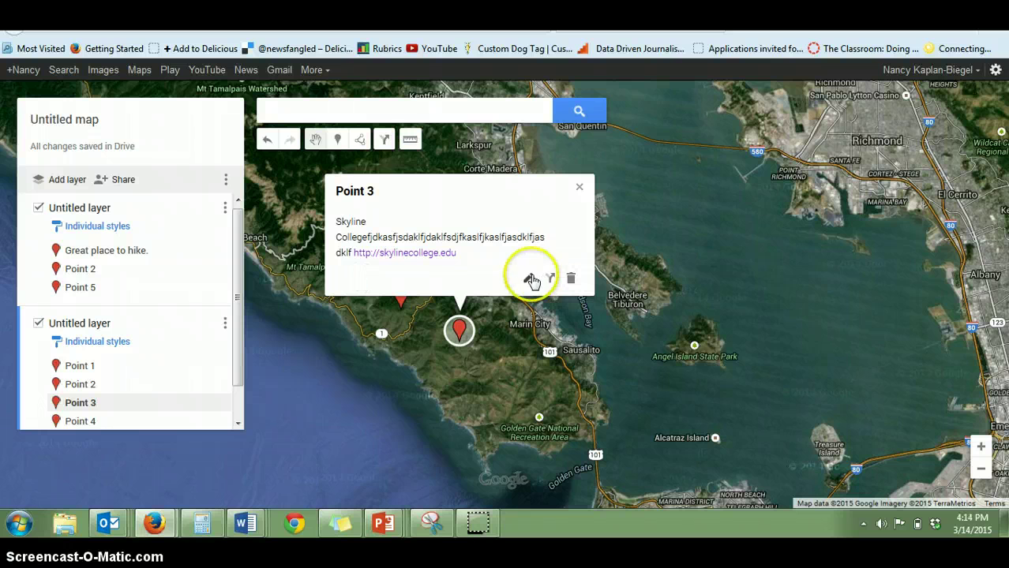
pyautogui.click(567, 276)
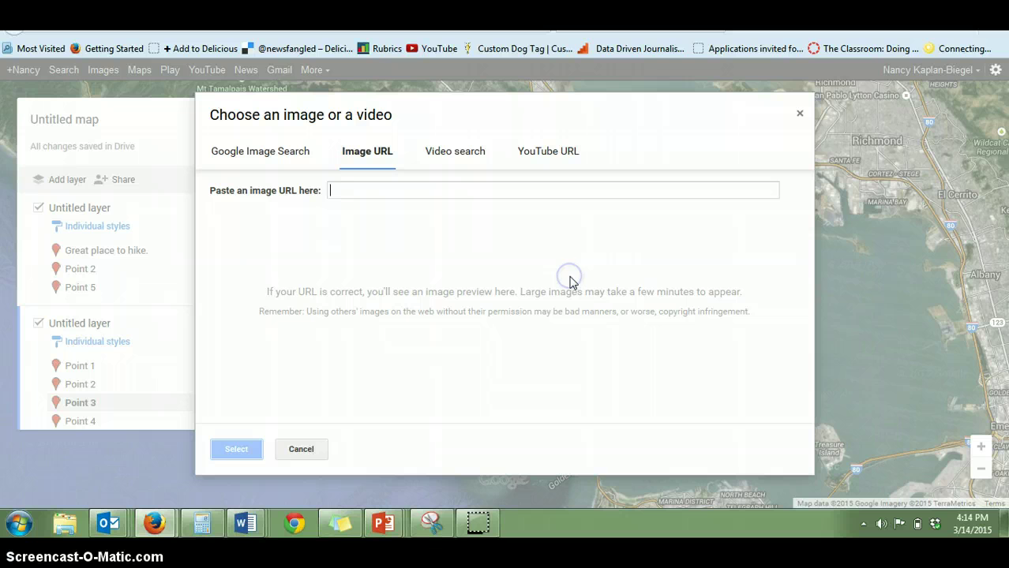
pyautogui.click(556, 152)
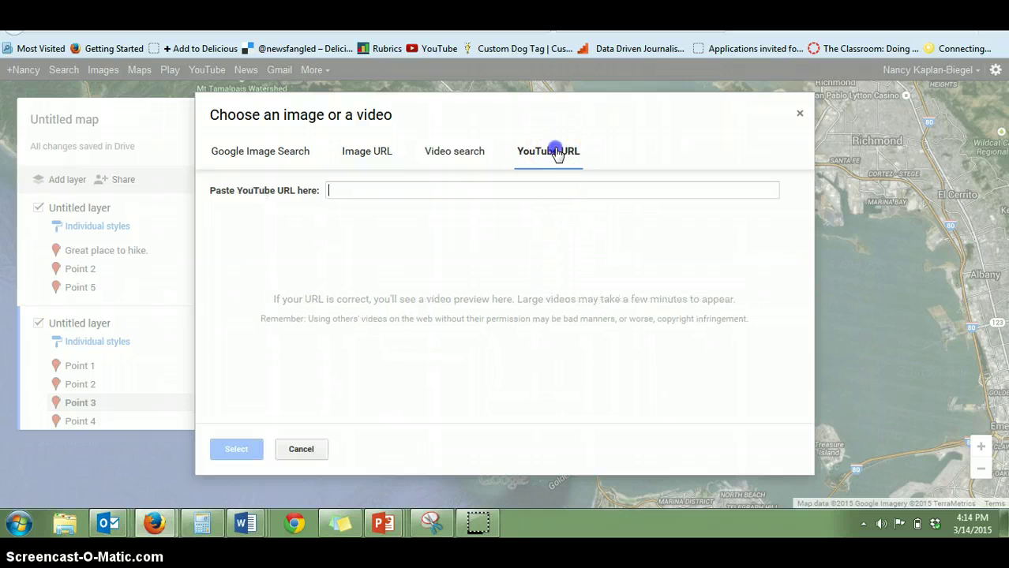
pyautogui.click(487, 188)
pyautogui.click(387, 157)
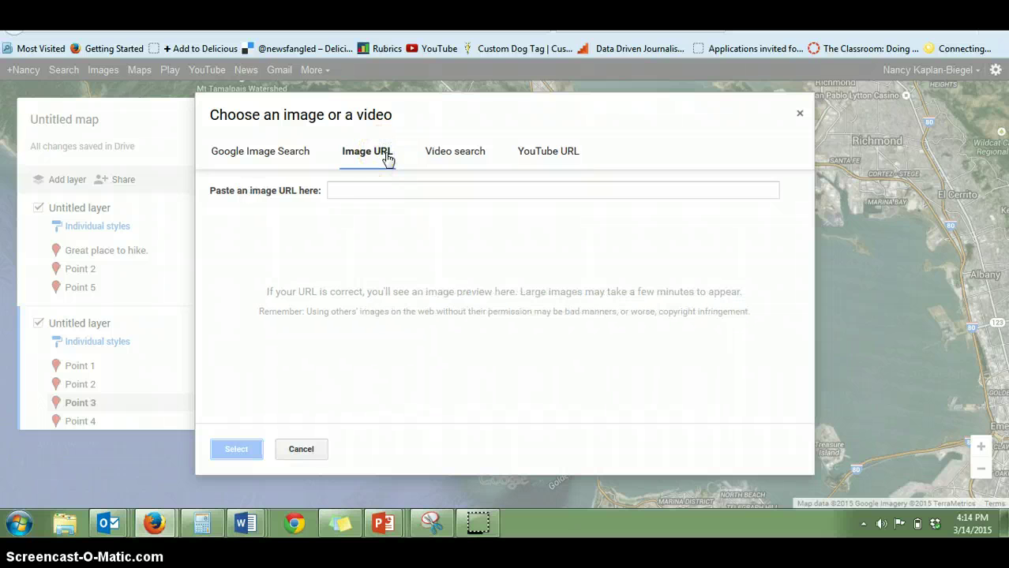
pyautogui.click(392, 192)
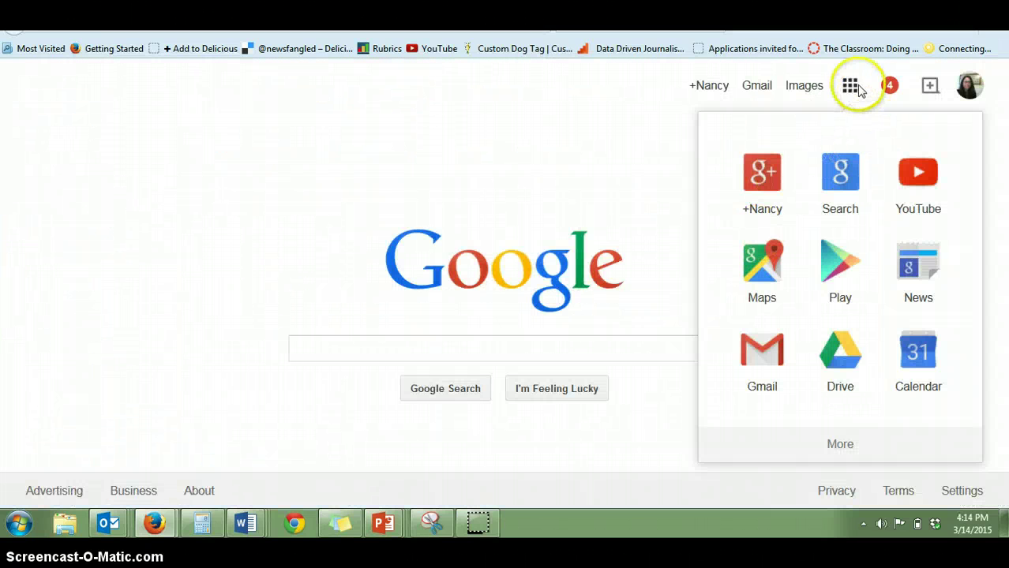
# Go to Google+ Photos from the Google apps and copy the image location of the first photo in the News Fangled album
pyautogui.scroll(-2, 822, 304)
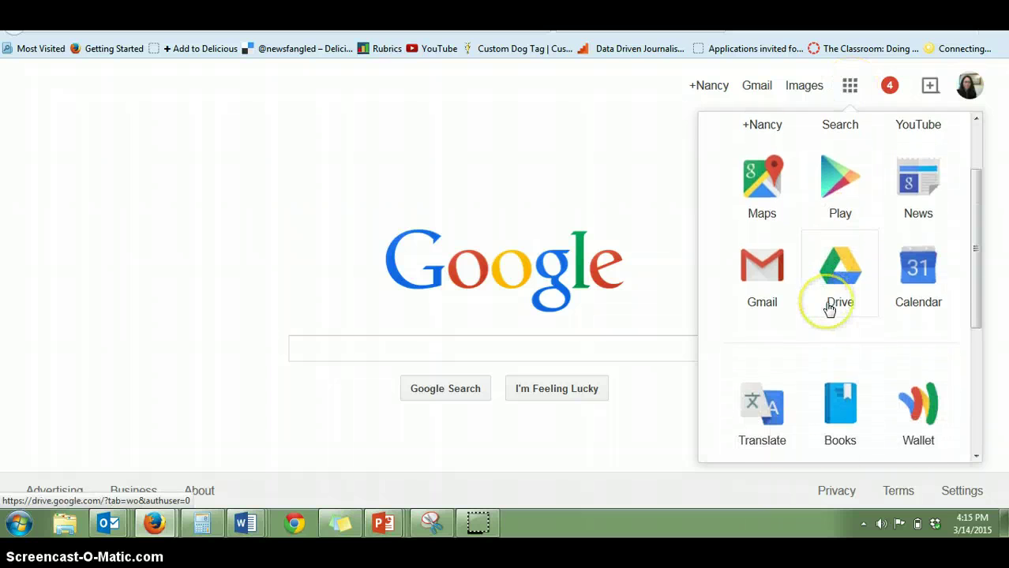
pyautogui.scroll(-3, 826, 311)
pyautogui.scroll(-2, 825, 311)
pyautogui.click(766, 383)
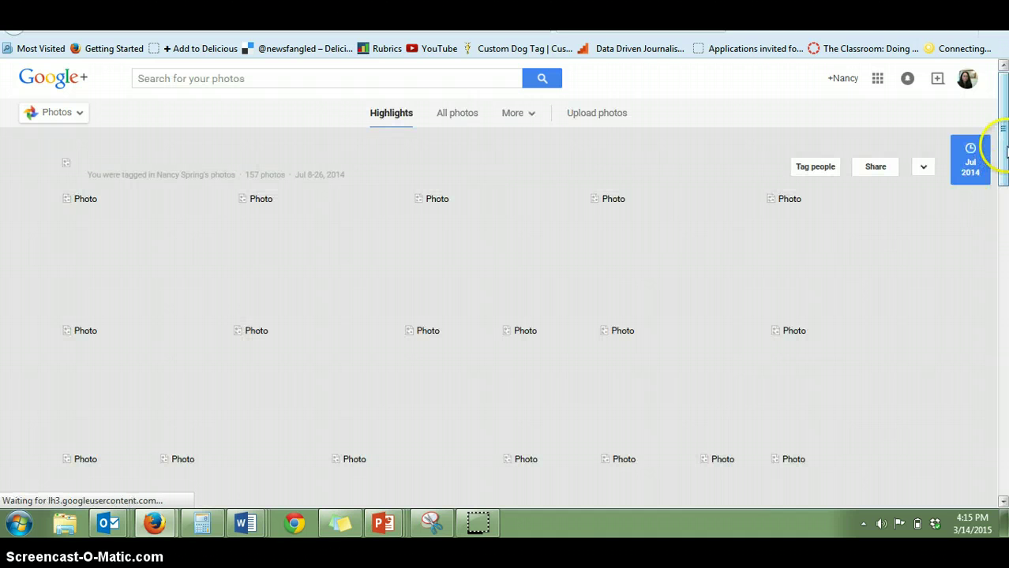
pyautogui.moveTo(1004, 192); pyautogui.dragTo(1001, 483)
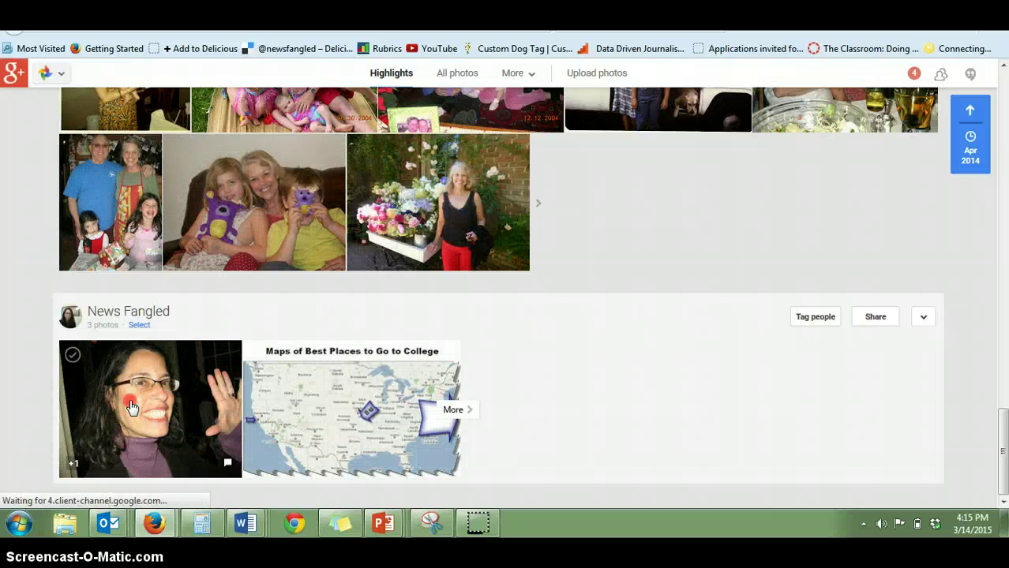
pyautogui.rightClick(131, 406)
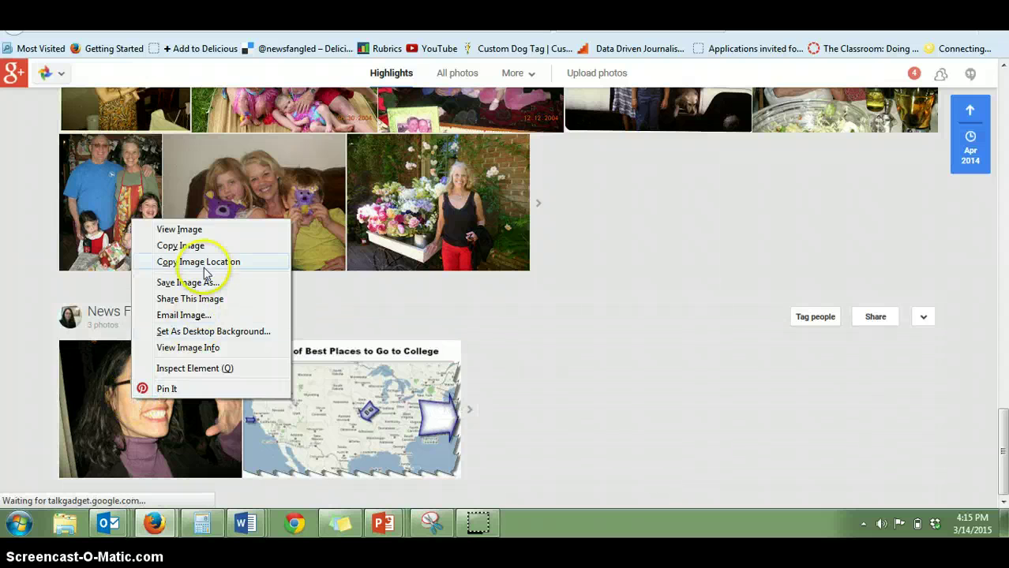
pyautogui.click(203, 263)
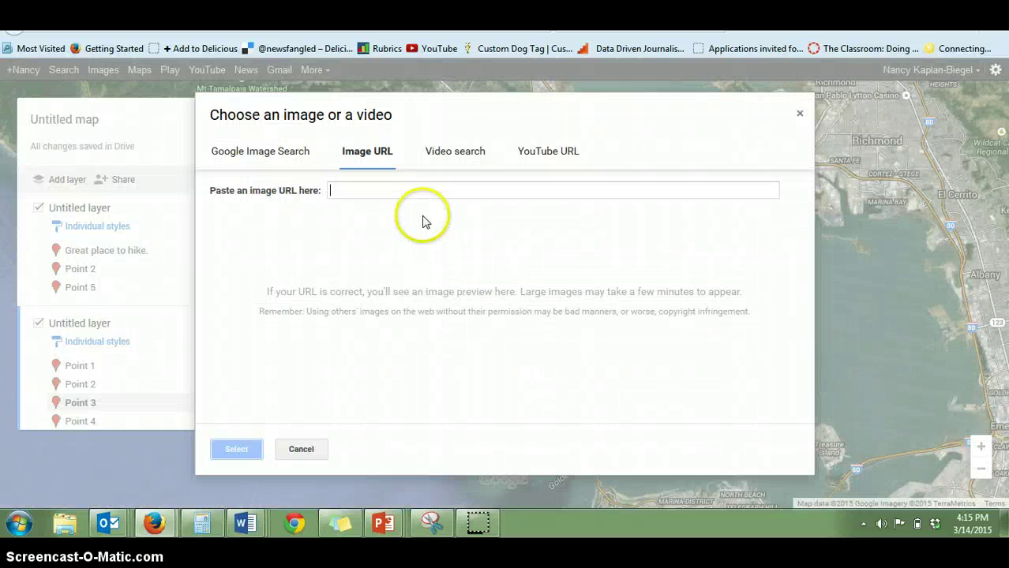
# Add the copied photo address as Point 3's image and save the placemark
pyautogui.hotkey('ctrl', 'v')
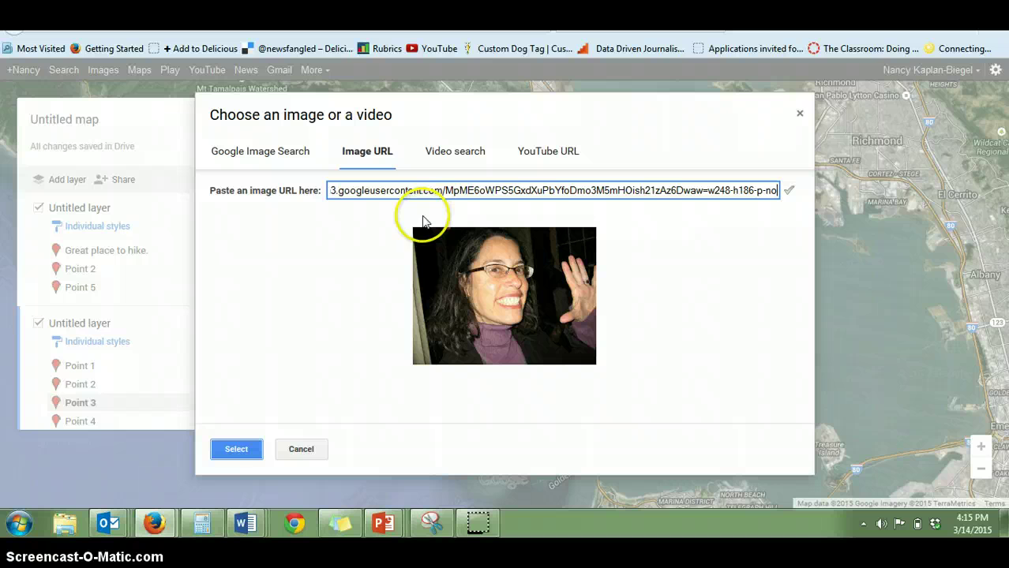
pyautogui.click(227, 448)
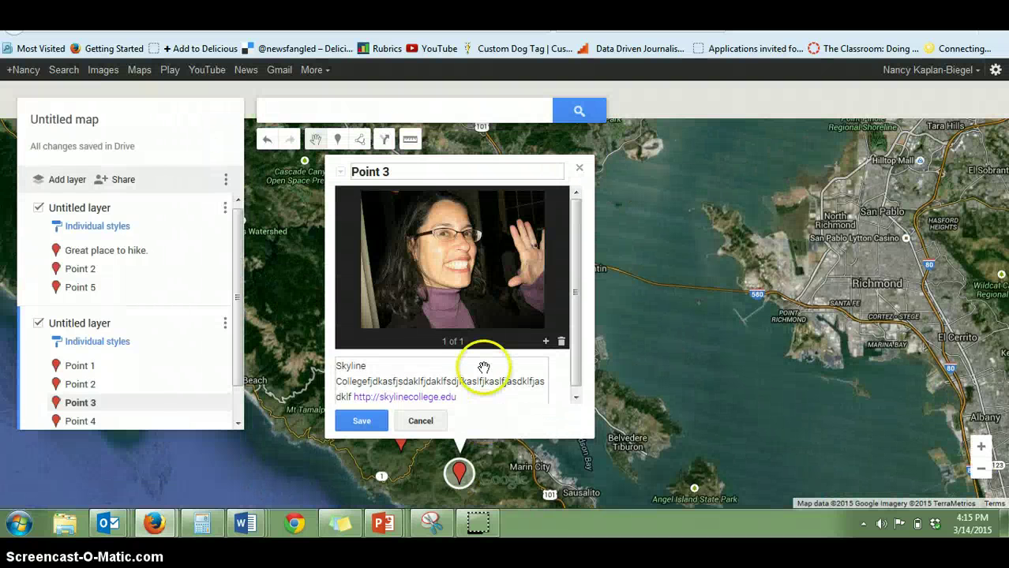
pyautogui.click(380, 419)
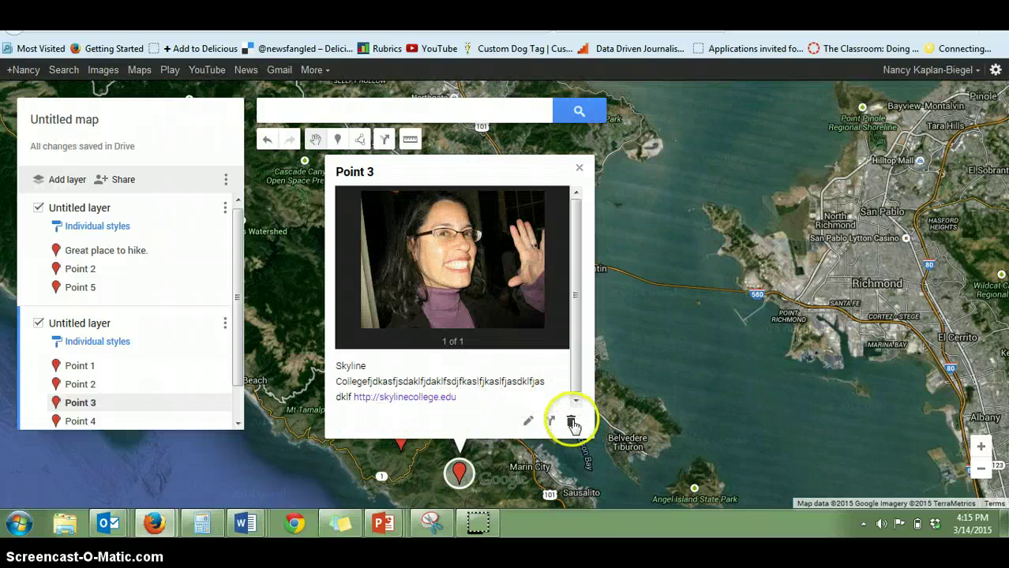
# Remove the photo from Point 3 and open the image chooser again
pyautogui.click(528, 422)
pyautogui.click(561, 341)
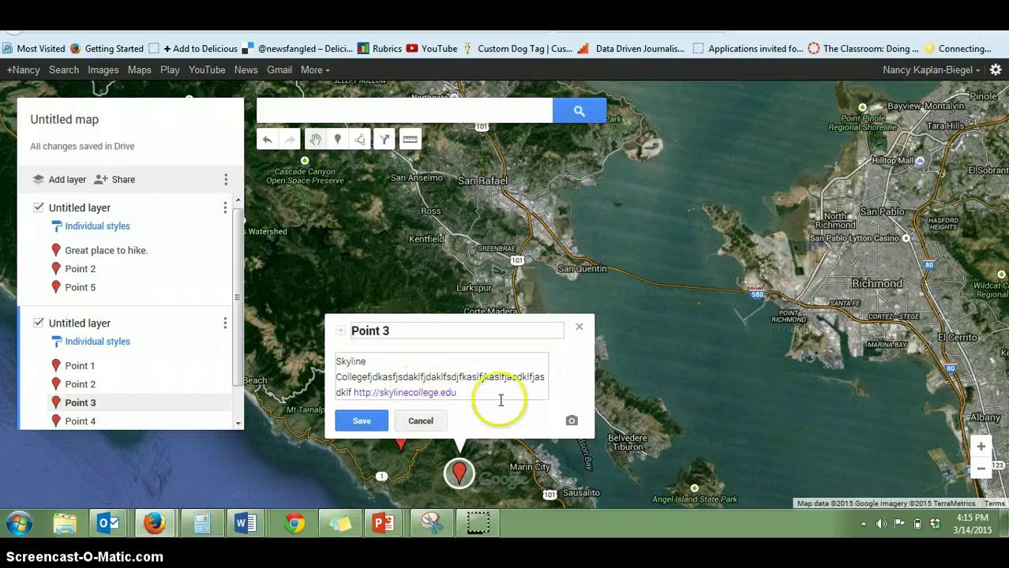
pyautogui.click(572, 421)
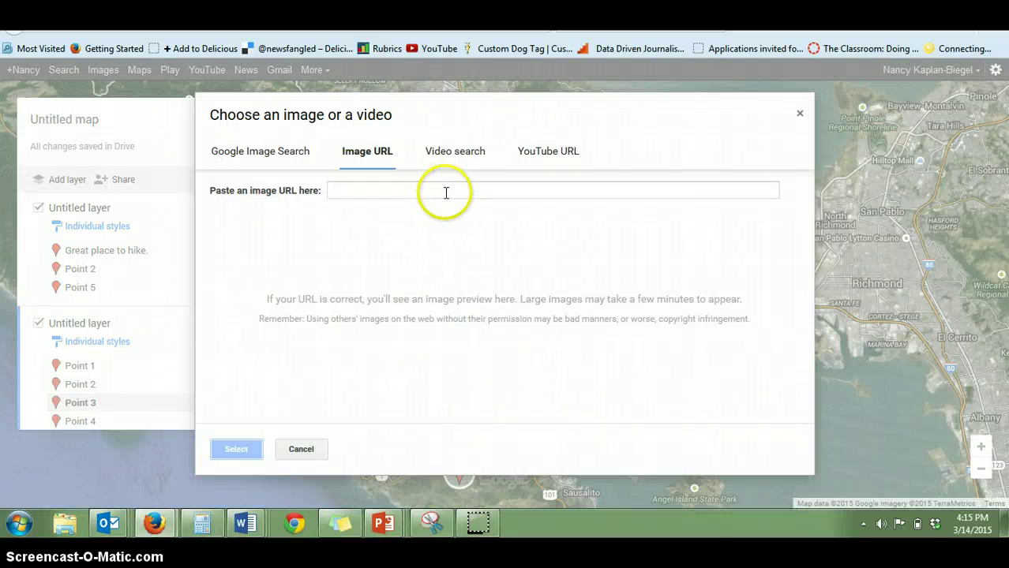
# Switch to Flickr, open the photostream's edit view, and copy the link location of photo 2
pyautogui.hotkey('ctrl', 'Tab')
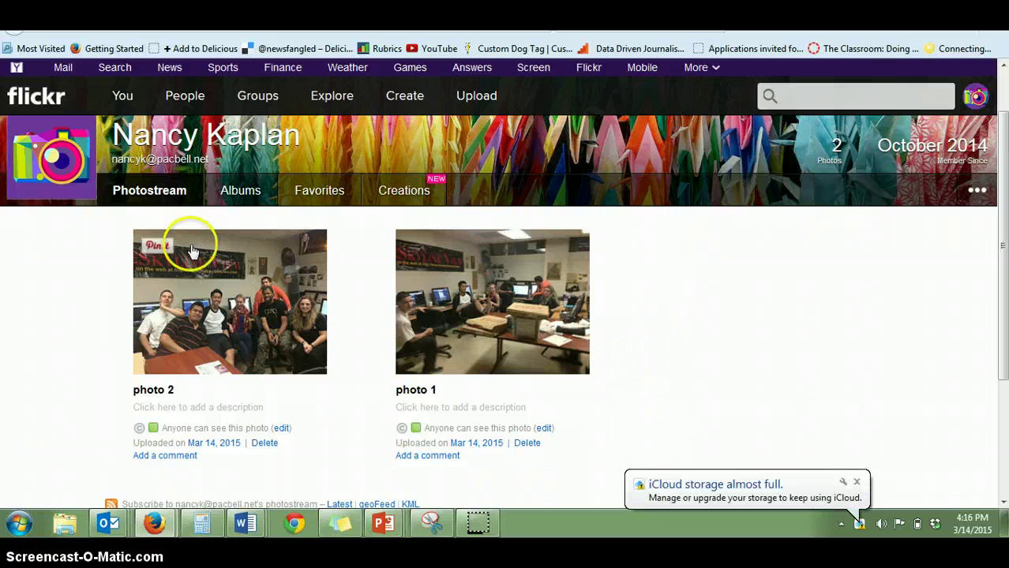
pyautogui.click(178, 194)
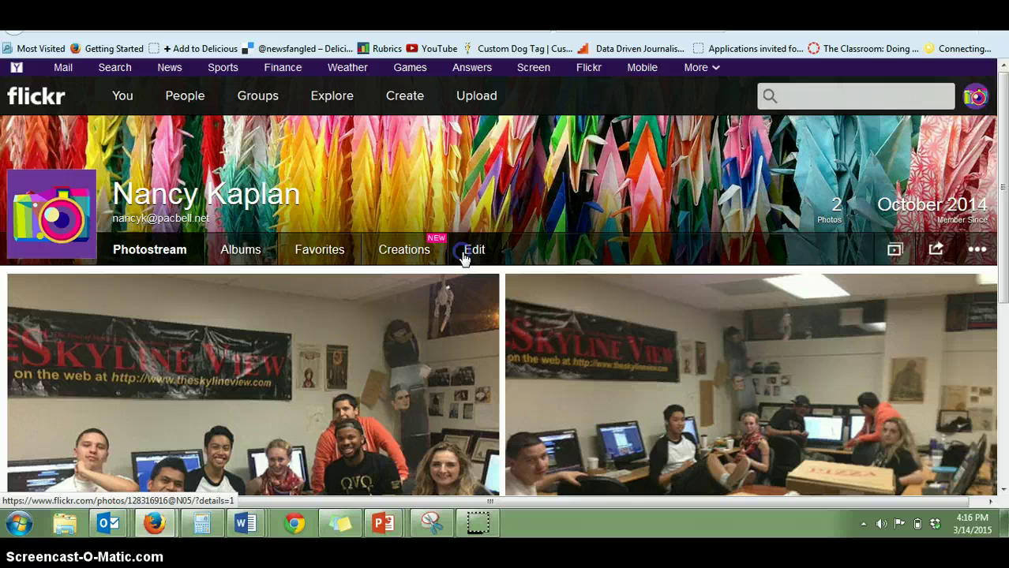
pyautogui.click(464, 260)
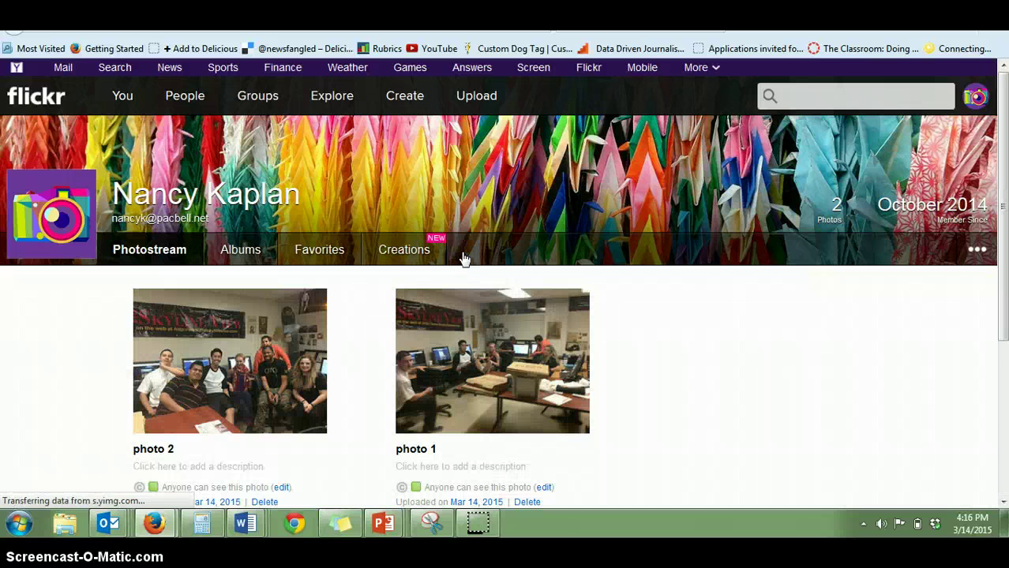
pyautogui.rightClick(282, 325)
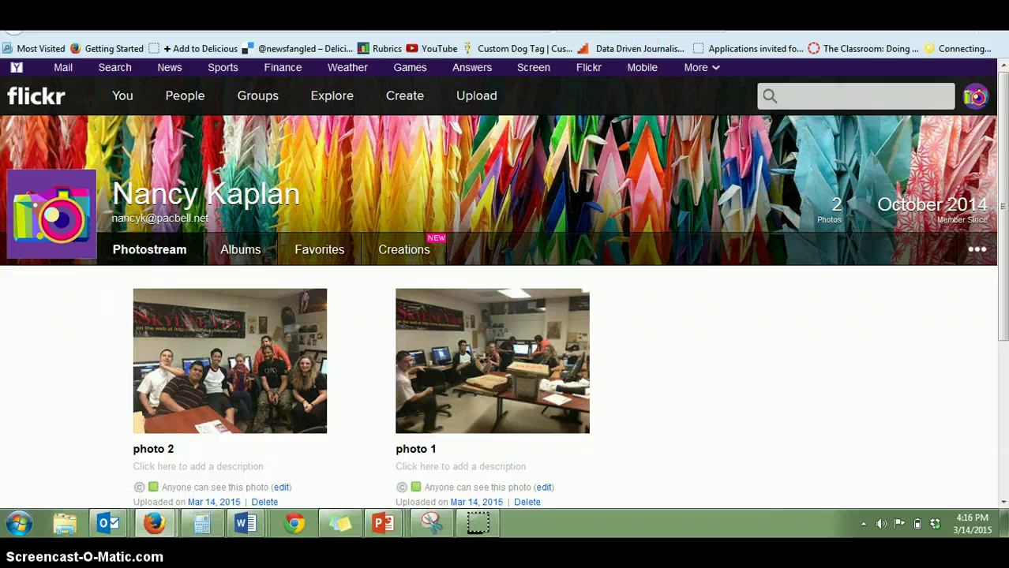
# Try the copied Flickr photo link as Point 3's image URL on the map, and close the image chooser
pyautogui.click(383, 31)
pyautogui.hotkey('ctrl', 'v')
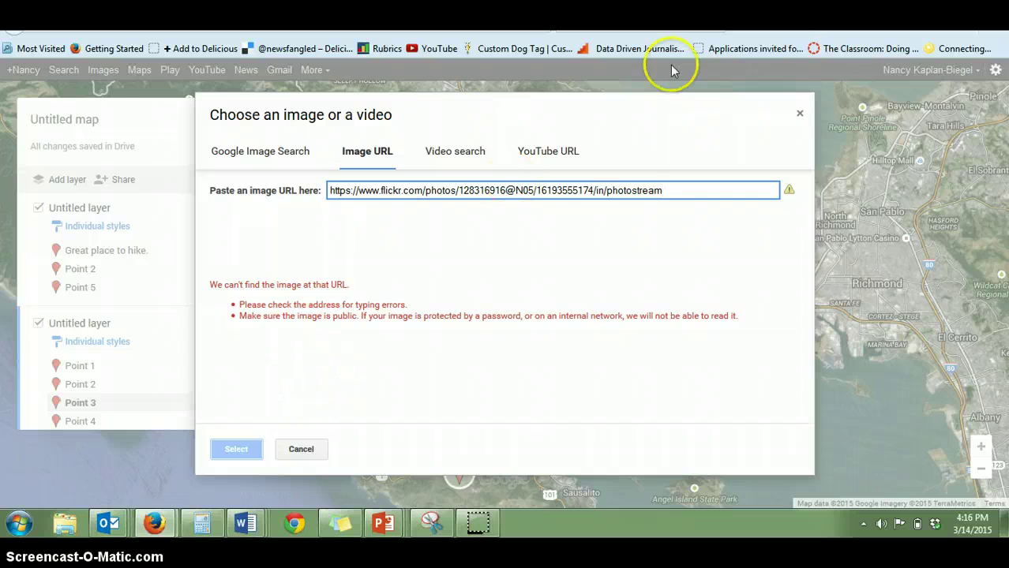
pyautogui.click(799, 112)
# Return to the Flickr photostream and copy photo 2's link location again
pyautogui.click(600, 32)
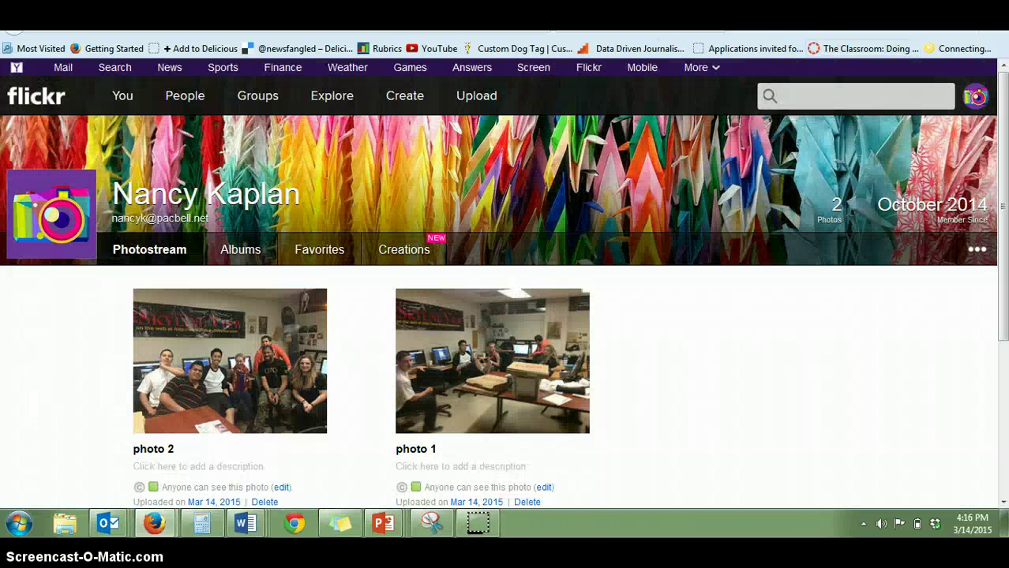
pyautogui.rightClick(261, 365)
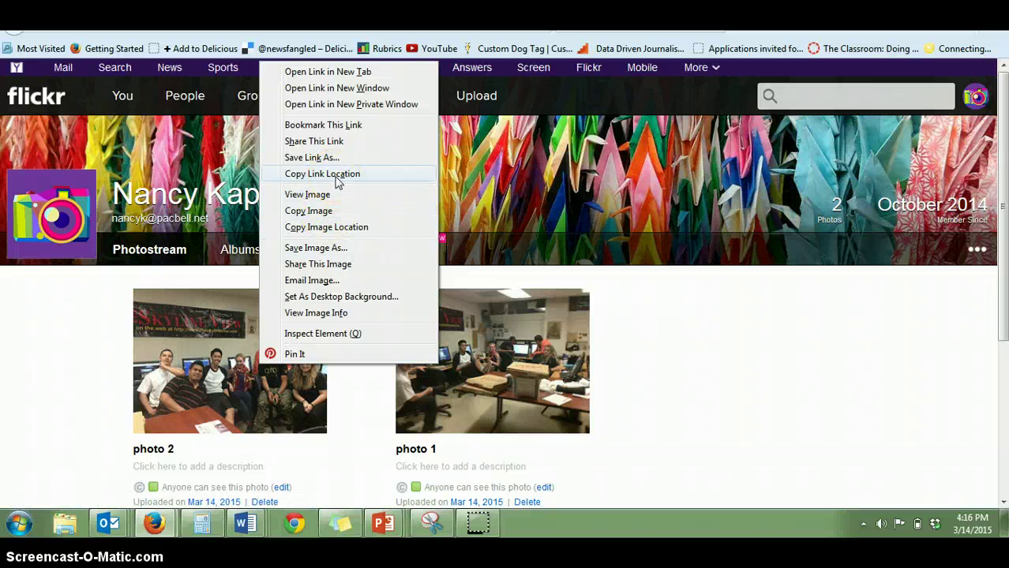
pyautogui.click(345, 231)
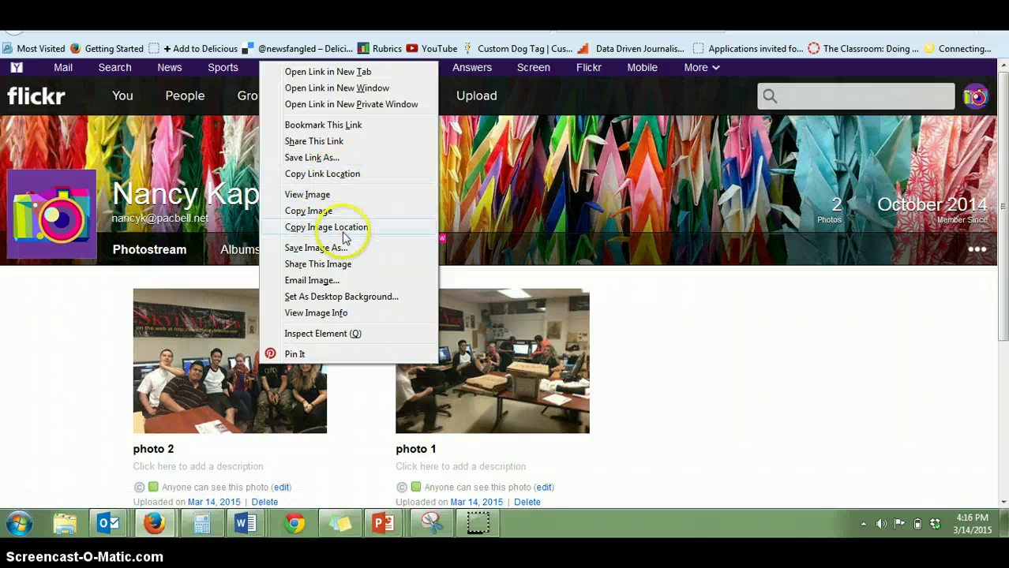
pyautogui.click(348, 174)
# Back on the map, reopen Point 3's image chooser and try the Flickr link of photo 2 as the image URL
pyautogui.click(399, 16)
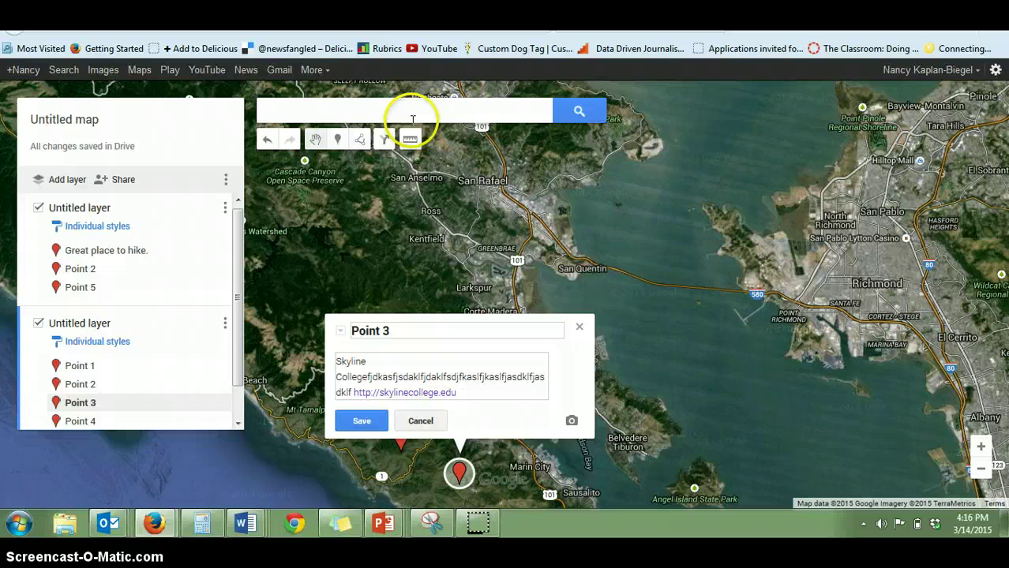
pyautogui.click(577, 422)
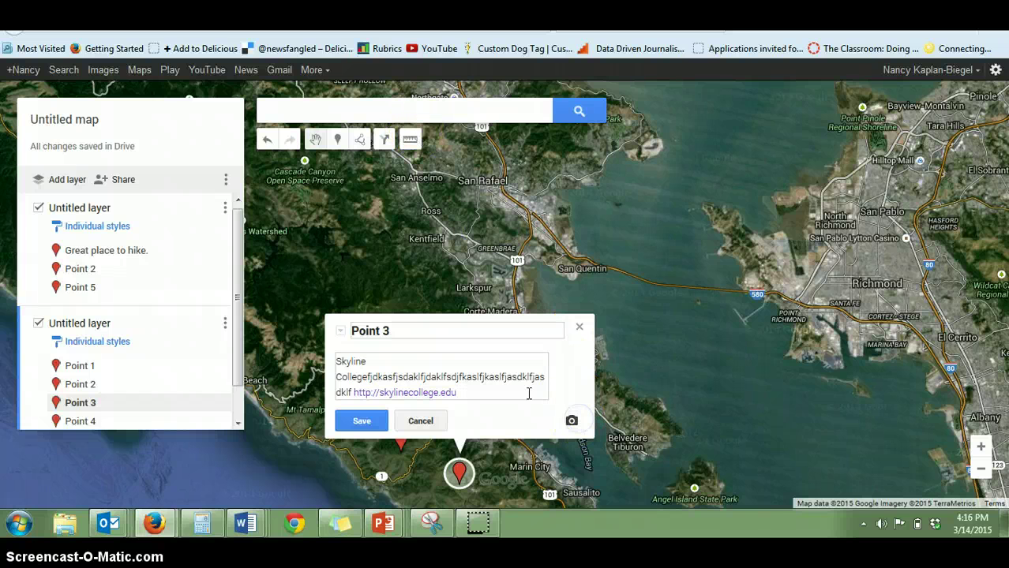
pyautogui.click(564, 421)
pyautogui.click(467, 230)
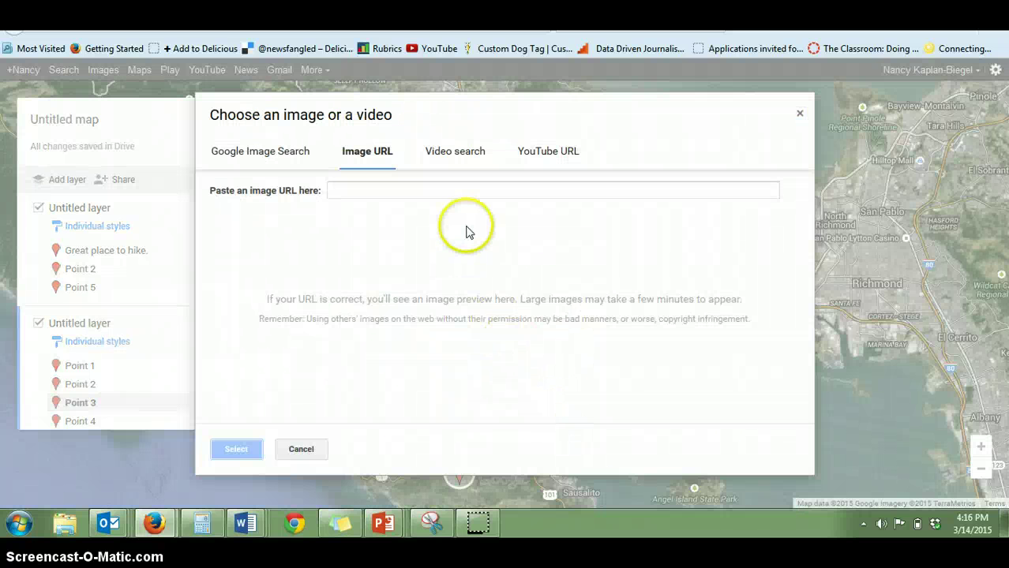
pyautogui.hotkey('ctrl', 'v')
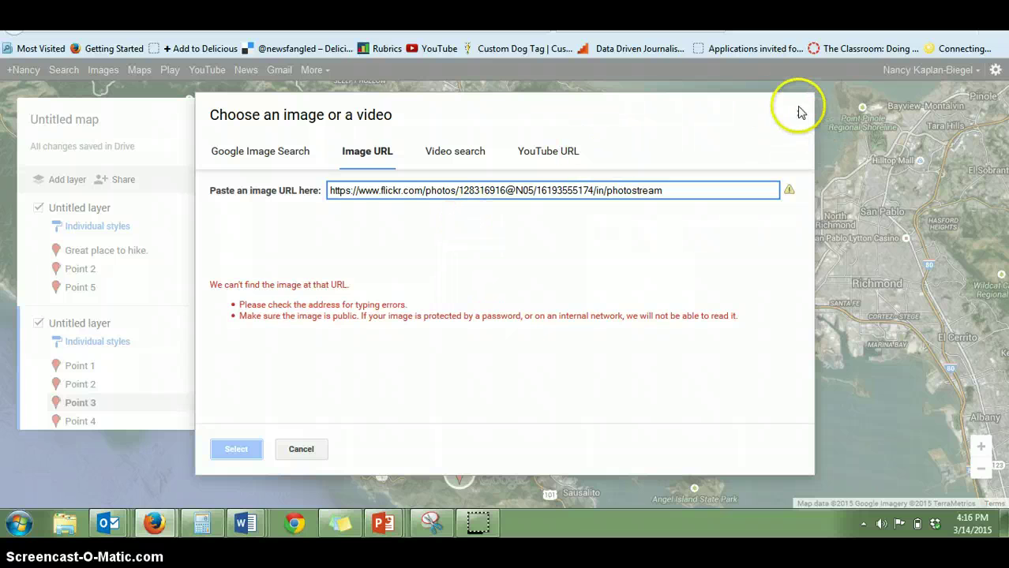
# Close Point 3's image chooser, switch to the Flickr photostream, and copy photo 2's image location
pyautogui.click(800, 117)
pyautogui.hotkey('ctrl', 'Tab')
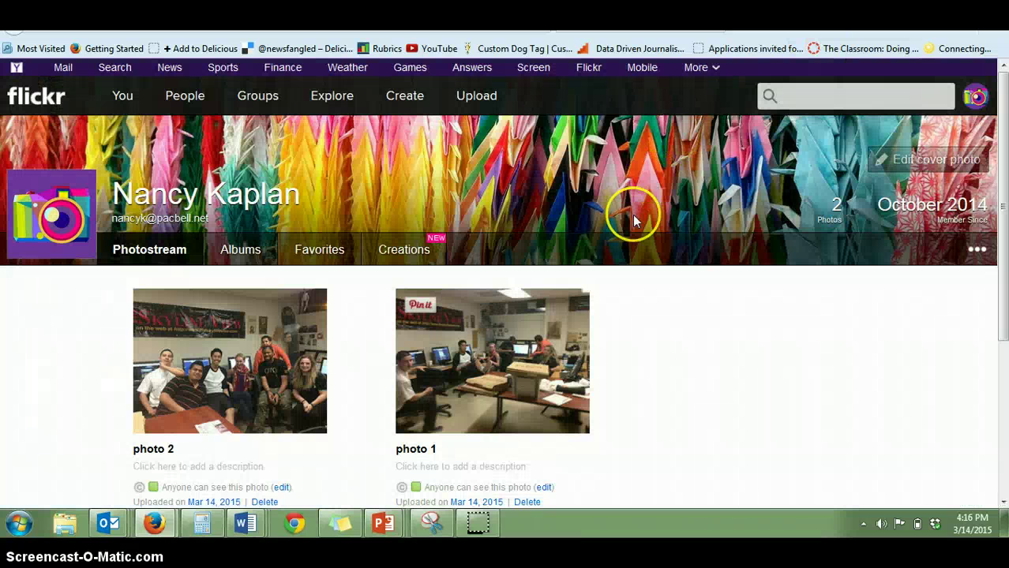
pyautogui.rightClick(292, 364)
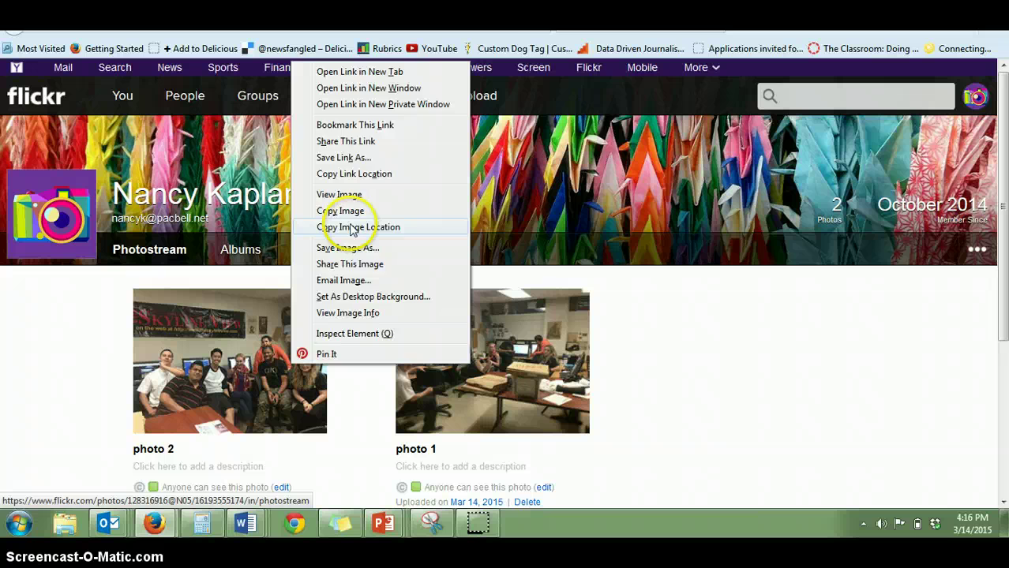
pyautogui.click(351, 226)
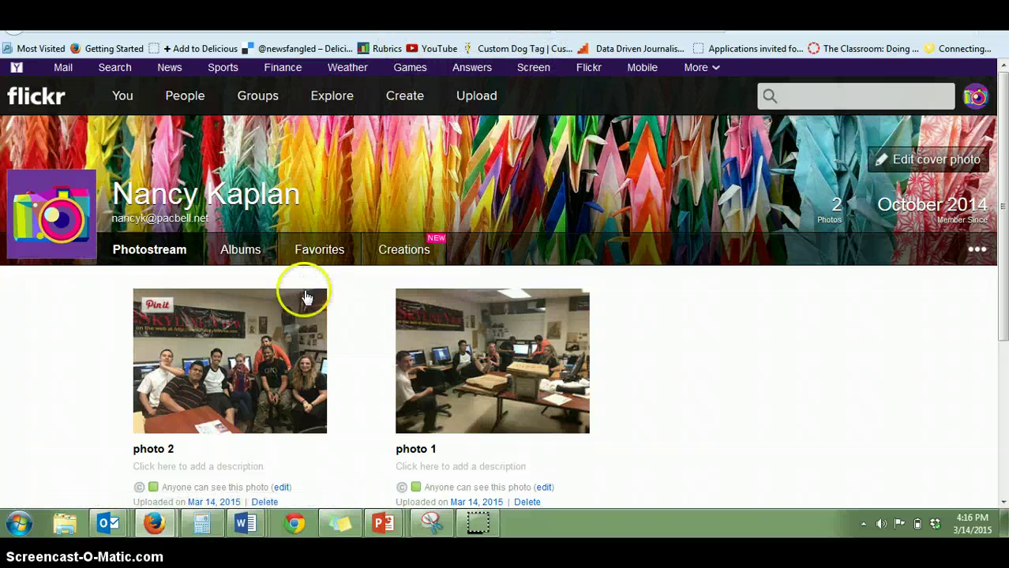
pyautogui.rightClick(276, 347)
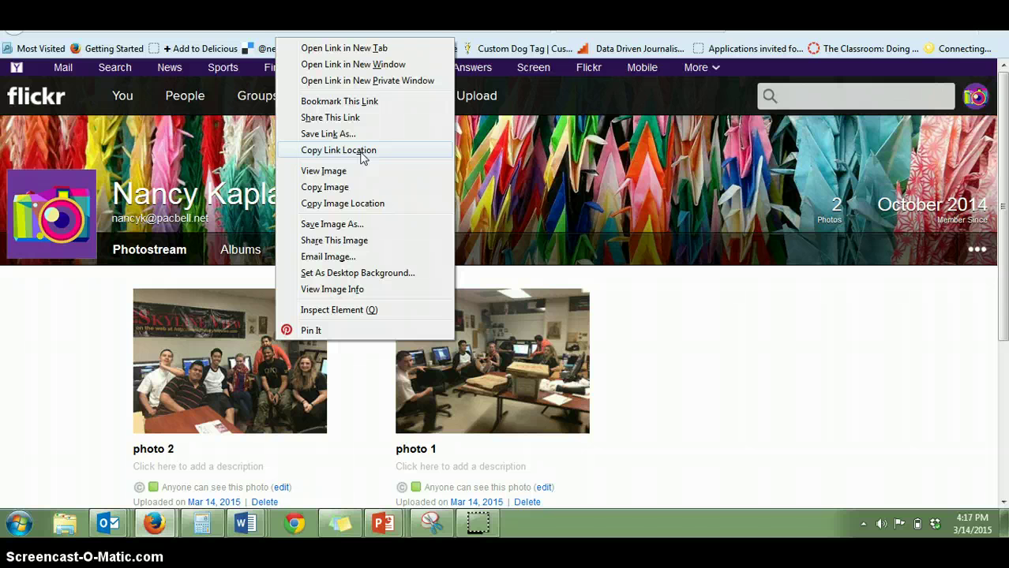
pyautogui.click(369, 203)
# Back on the map, attach the copied Flickr image URL to Point 3 and save the placemark
pyautogui.hotkey('ctrl', 'Tab')
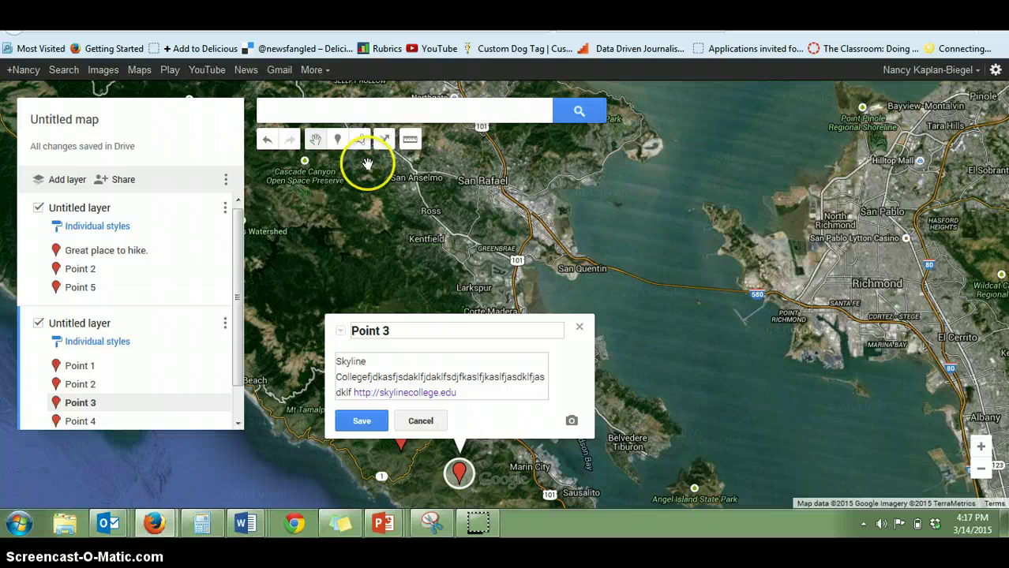
pyautogui.click(571, 421)
pyautogui.hotkey('ctrl', 'v')
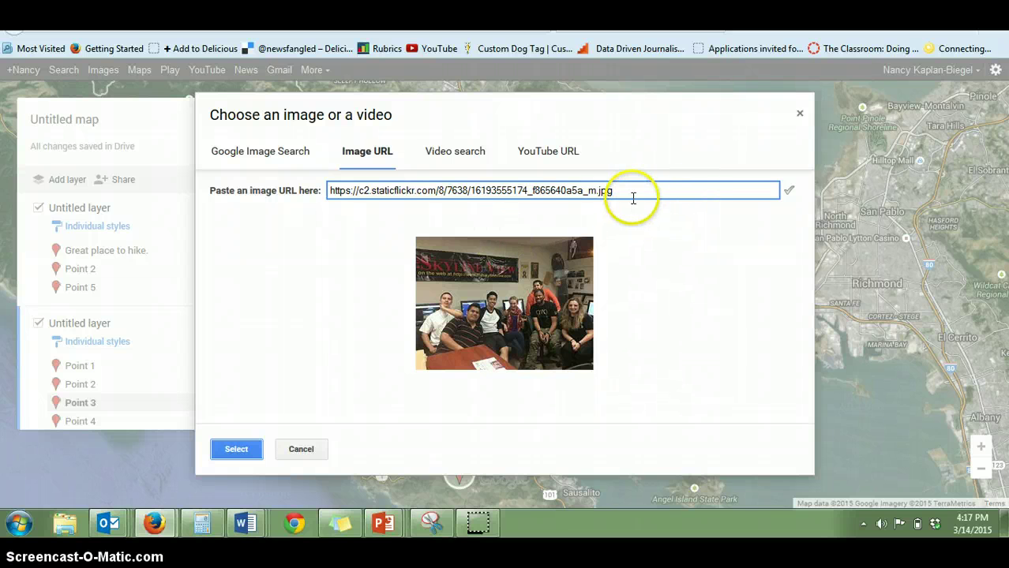
pyautogui.click(245, 448)
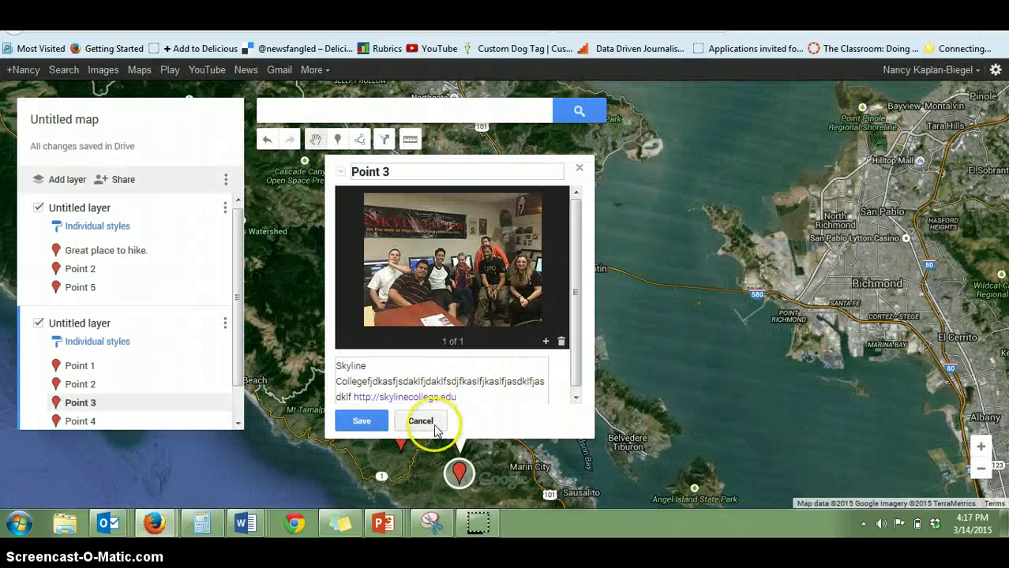
pyautogui.click(363, 421)
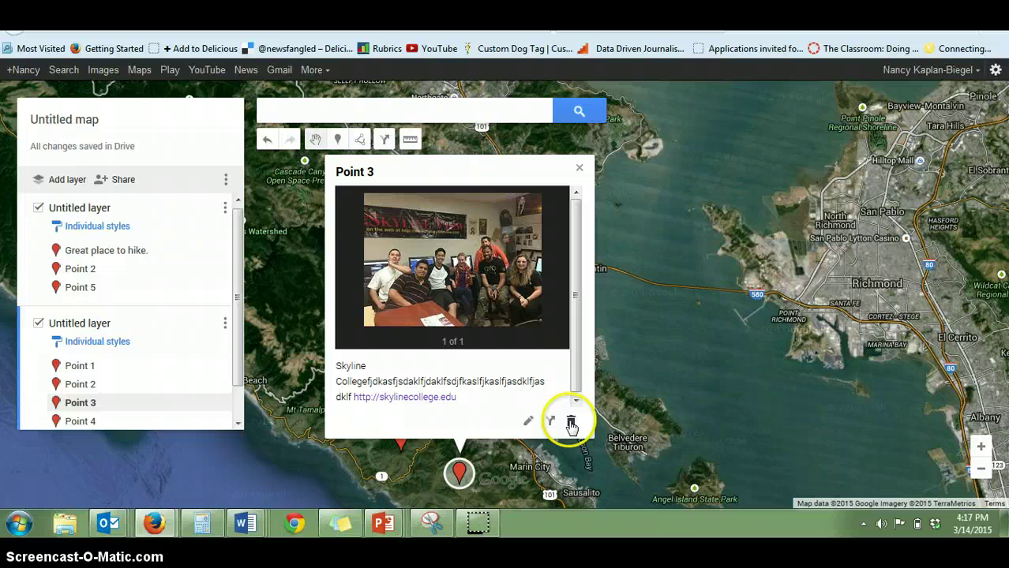
# Edit Point 3, delete its attached photo, and reopen the image chooser for an image URL
pyautogui.click(528, 421)
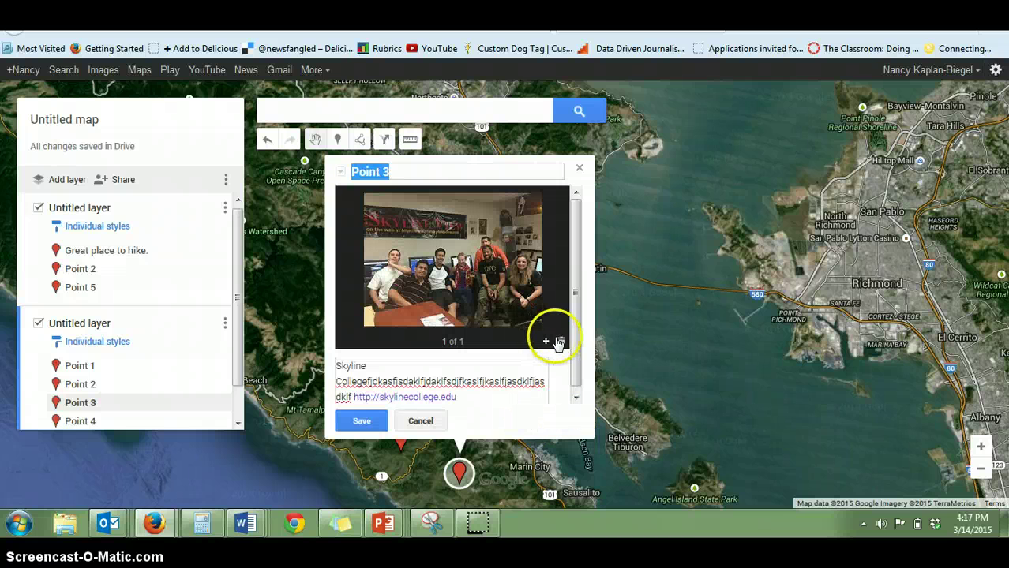
pyautogui.click(561, 341)
pyautogui.click(572, 421)
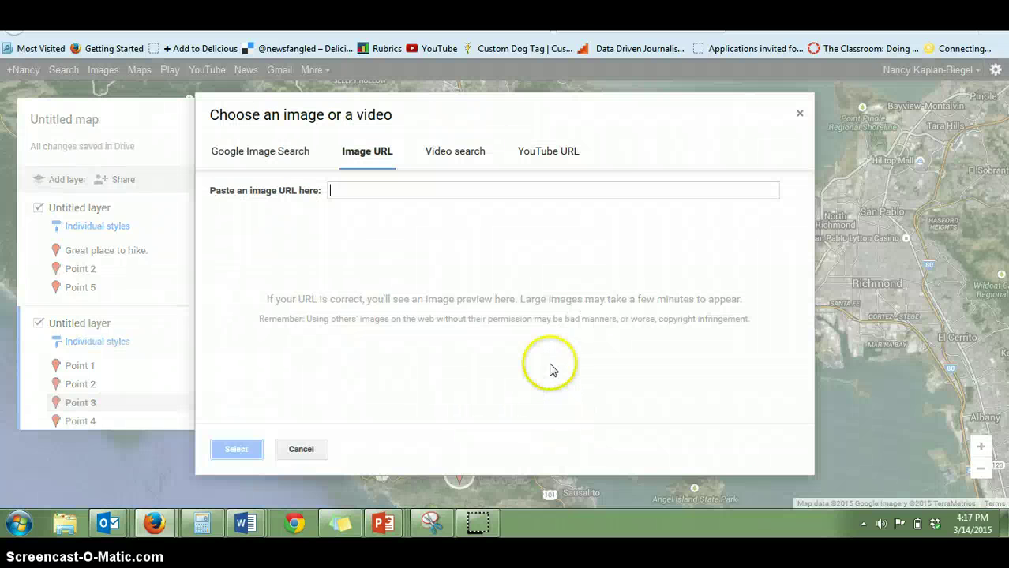
# On Flickr, open the image info of photo 2 and copy its full staticflickr.com location address
pyautogui.hotkey('ctrl', 'Tab')
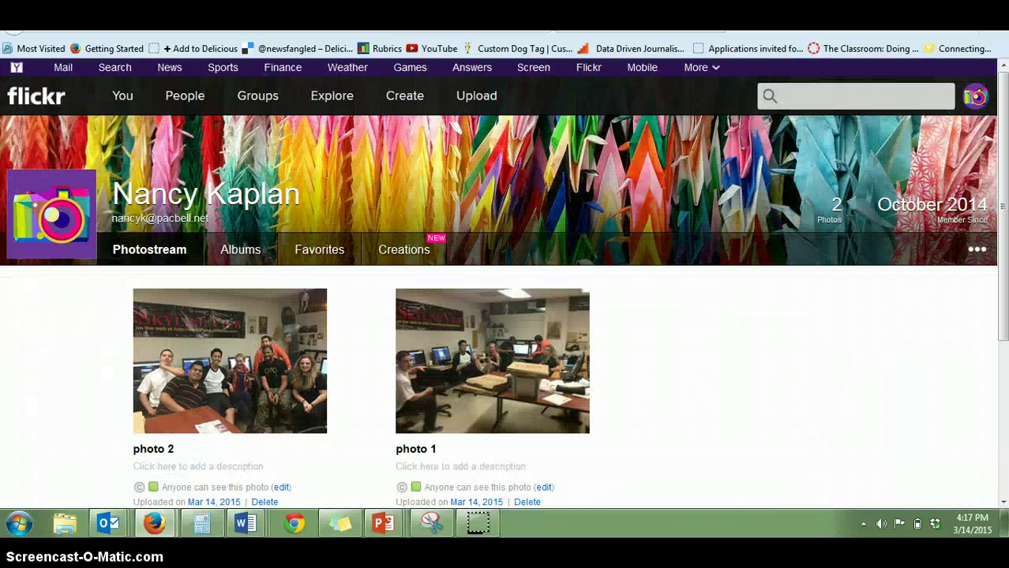
pyautogui.rightClick(282, 335)
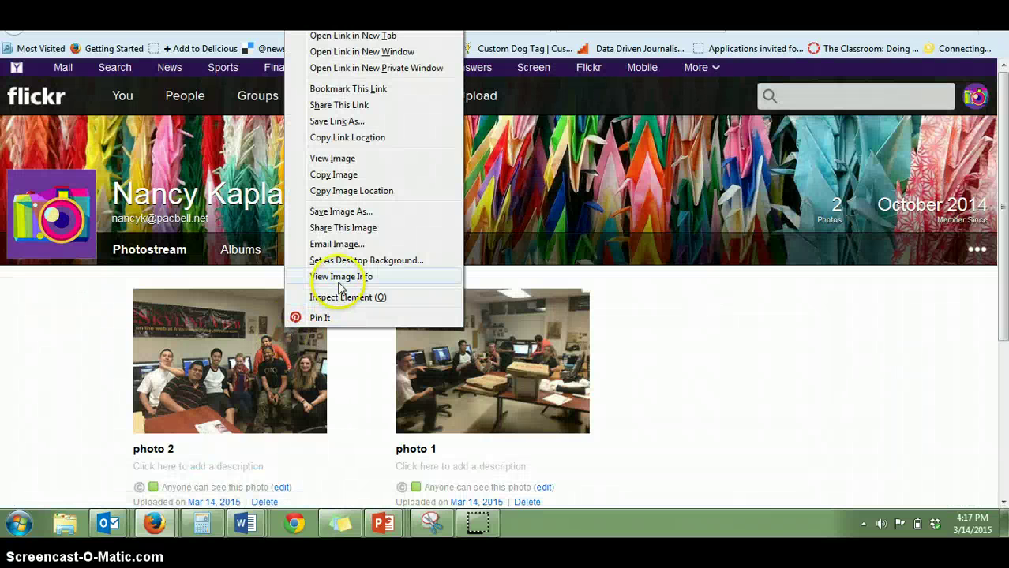
pyautogui.click(339, 278)
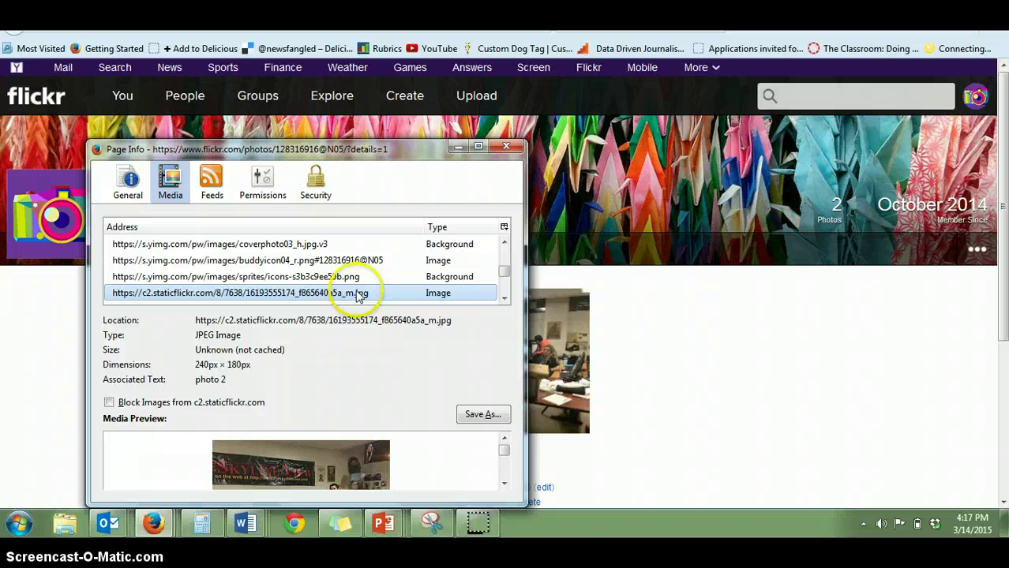
pyautogui.moveTo(451, 320); pyautogui.dragTo(203, 321)
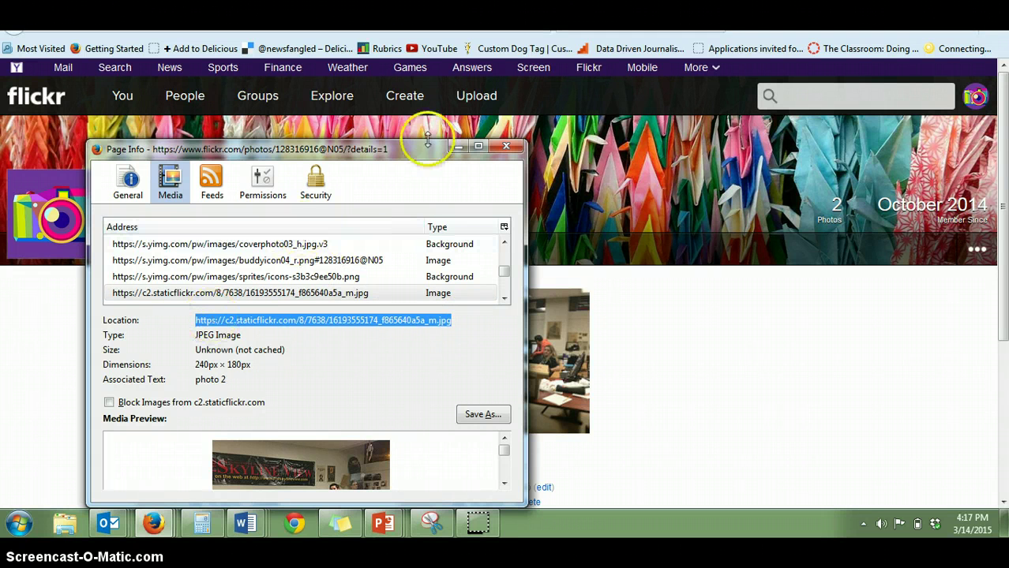
# Return to the map and attach the image to Point 3 using the location address from the image info
pyautogui.click(407, 16)
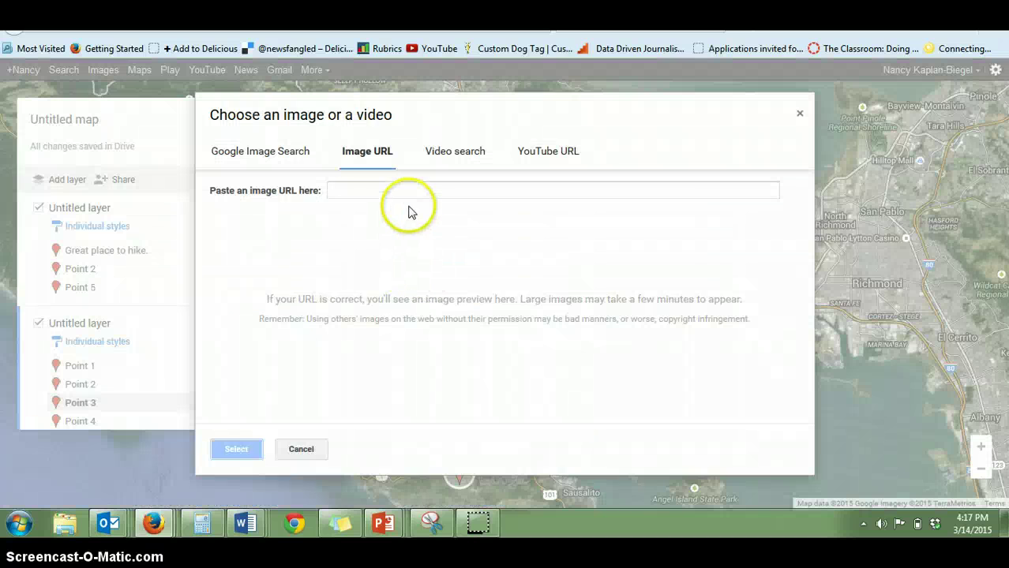
pyautogui.hotkey('ctrl', 'v')
pyautogui.click(237, 450)
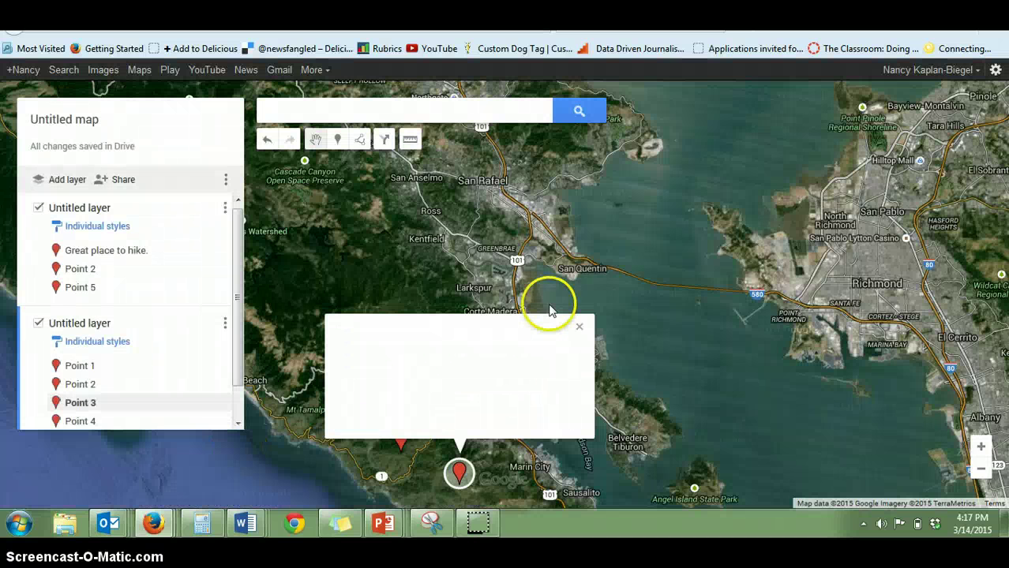